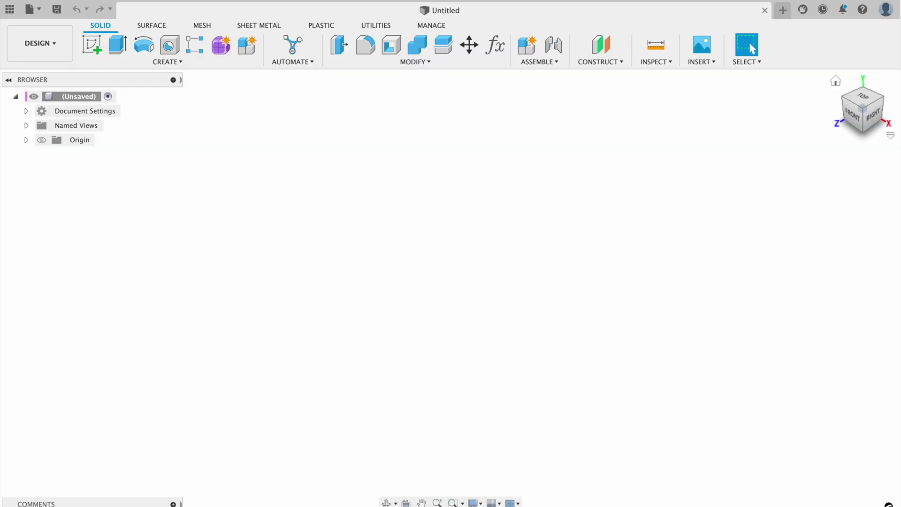
Open the Change Parameters (fx) dialog for the untitled design.
left_click(496, 47)
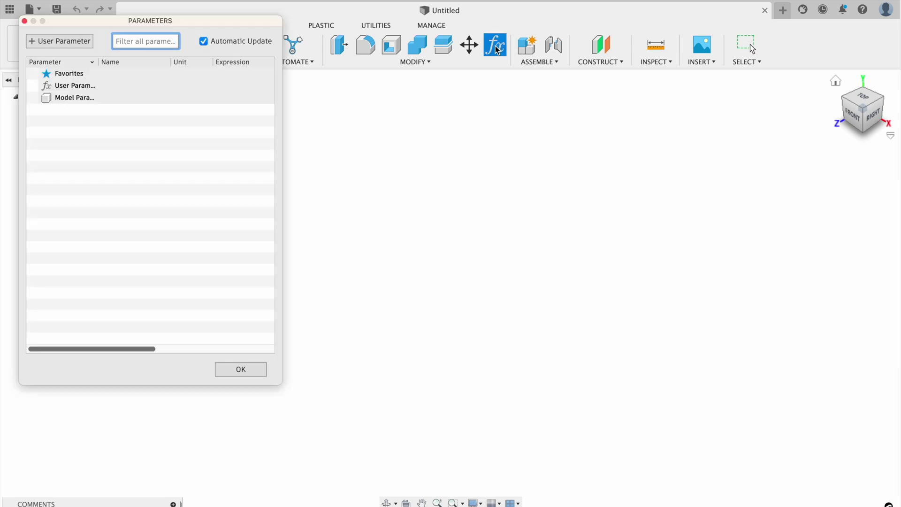
Add user parameters width = 3 in and depth = 2 in.
left_click(52, 45)
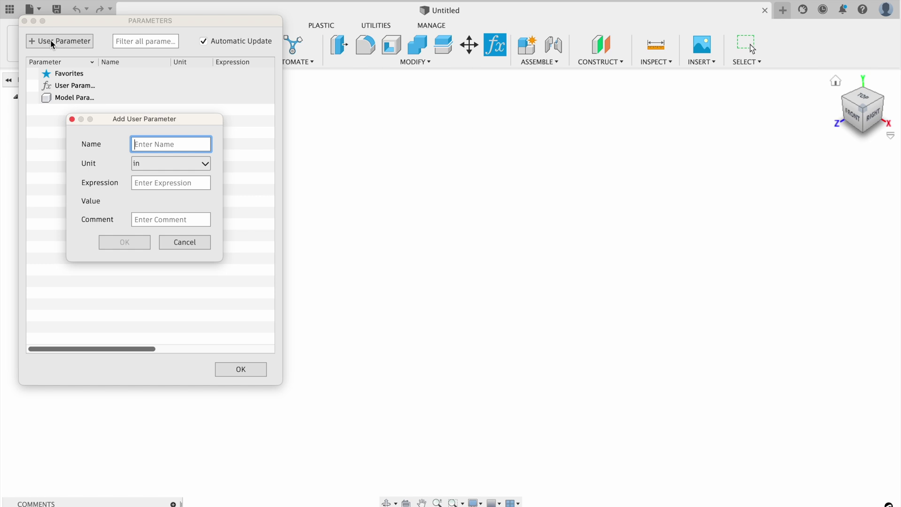
type("width")
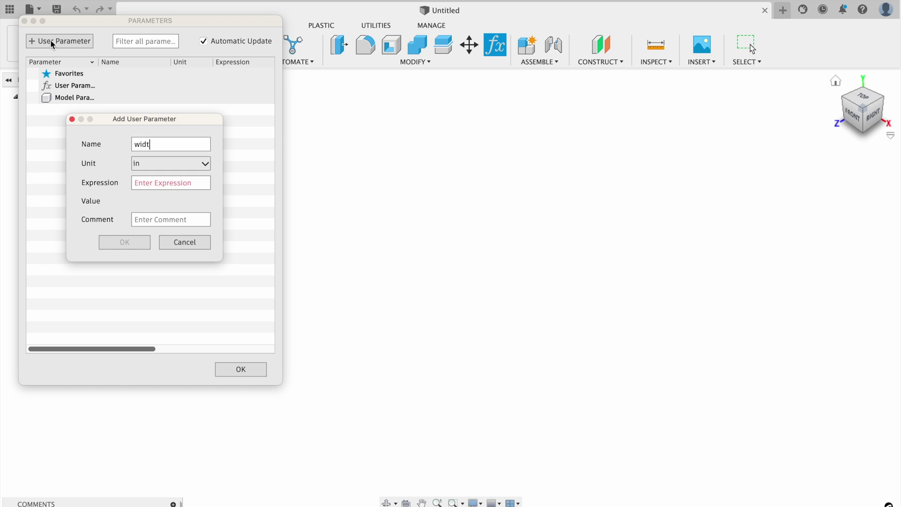
left_click(167, 181)
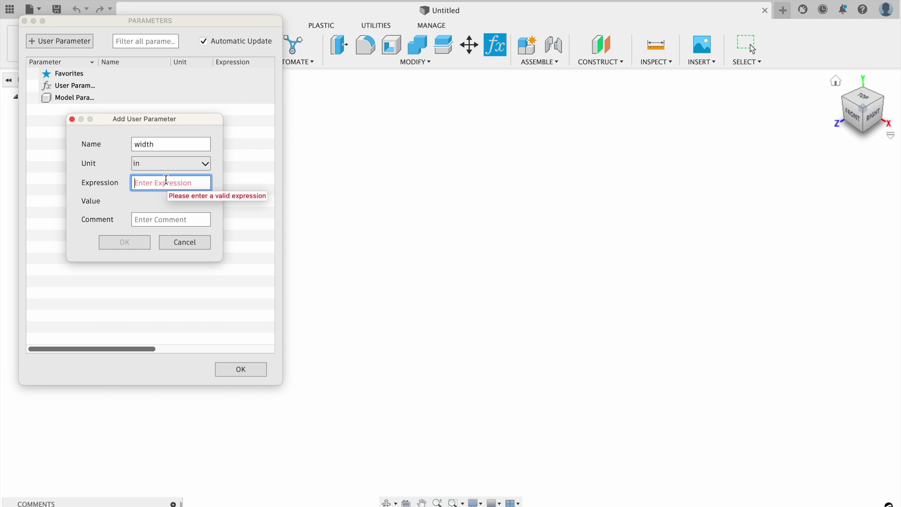
type("3")
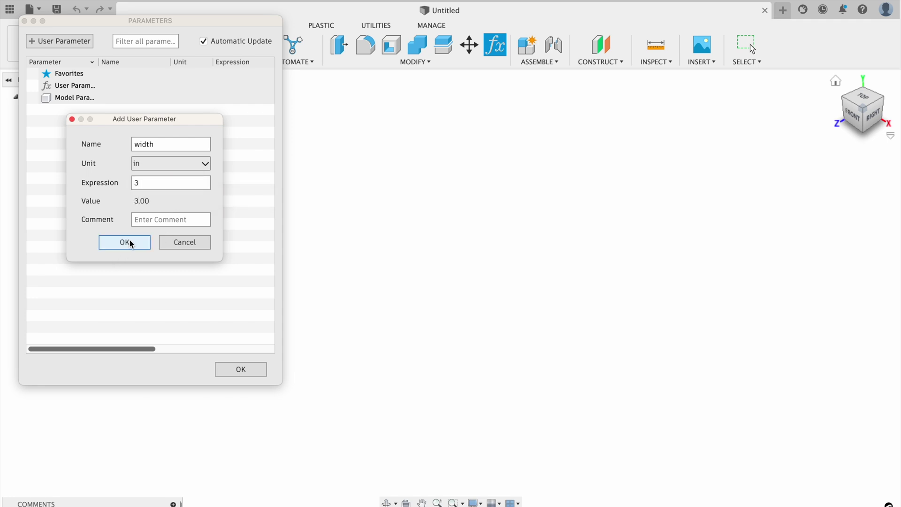
left_click(131, 243)
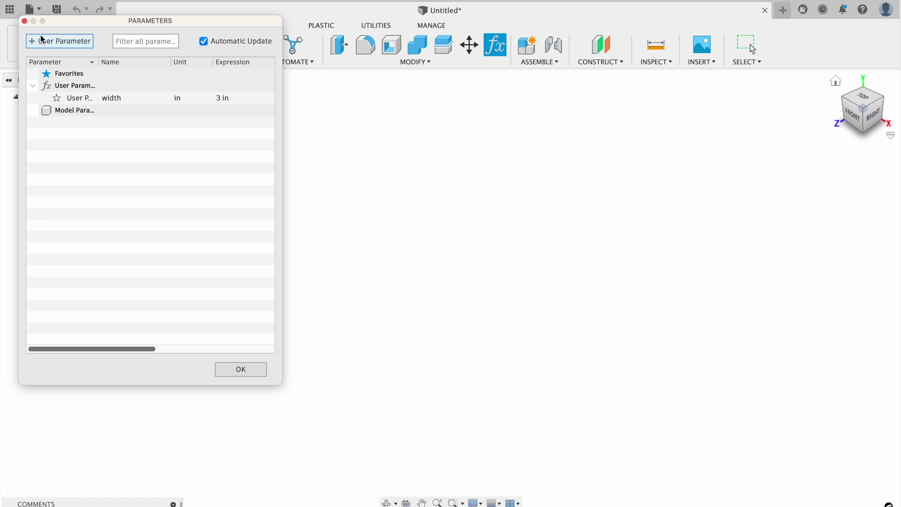
left_click(53, 44)
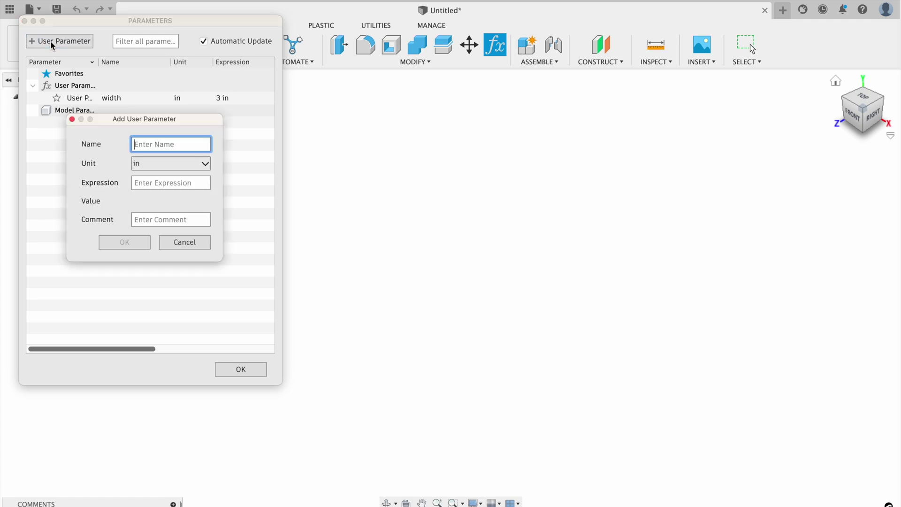
type("depth")
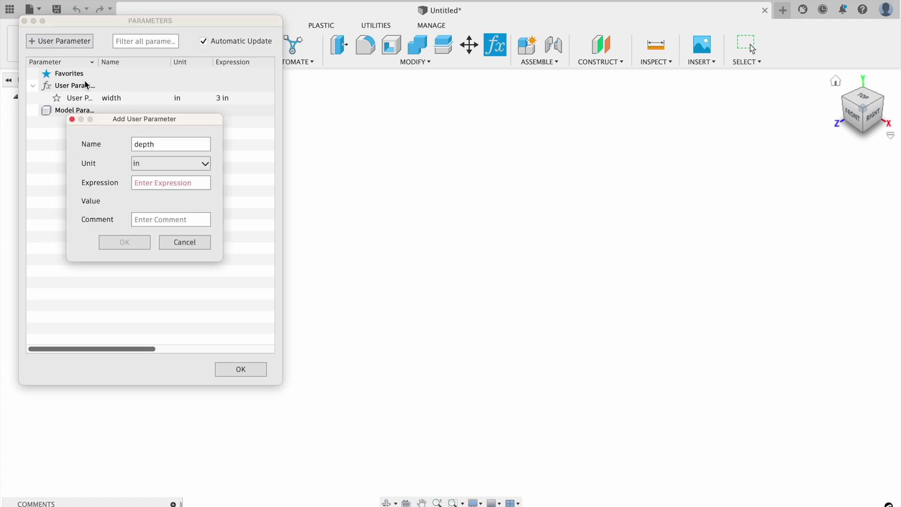
left_click(167, 182)
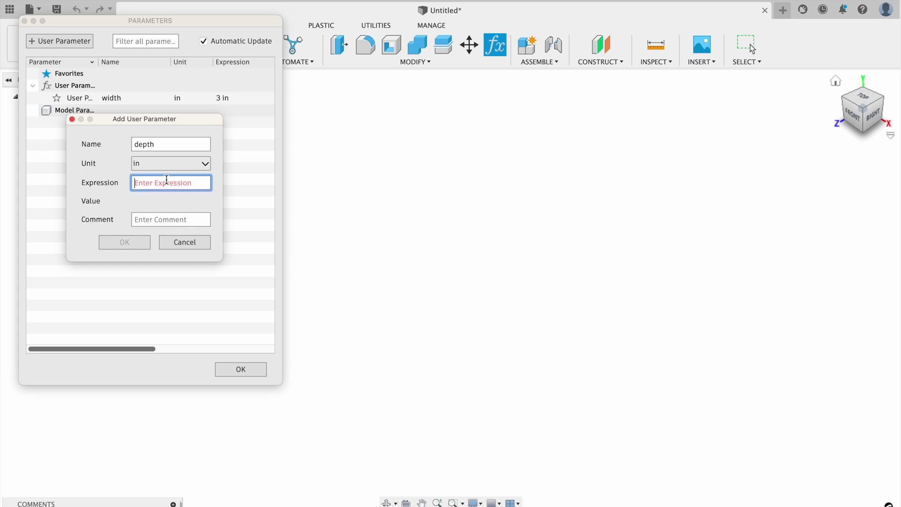
type("2")
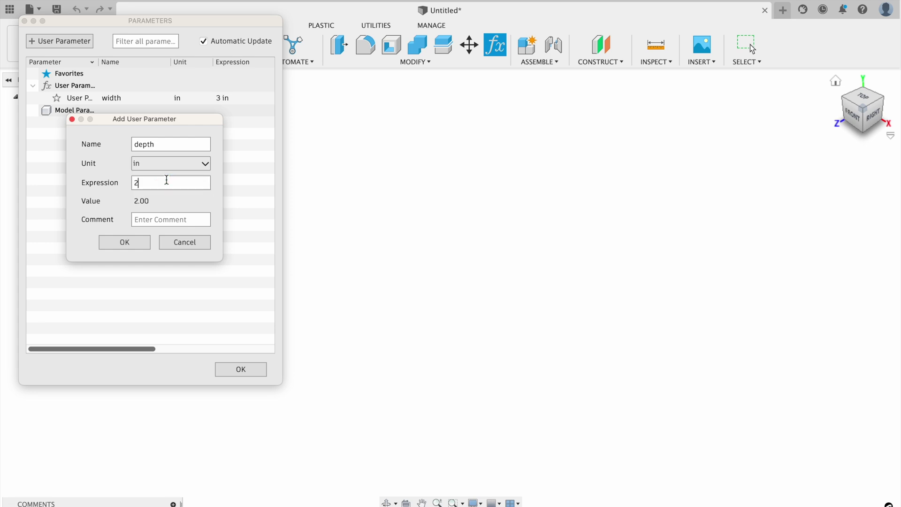
left_click(131, 243)
Add a height user parameter of 1 in and close the Parameters dialog.
left_click(58, 41)
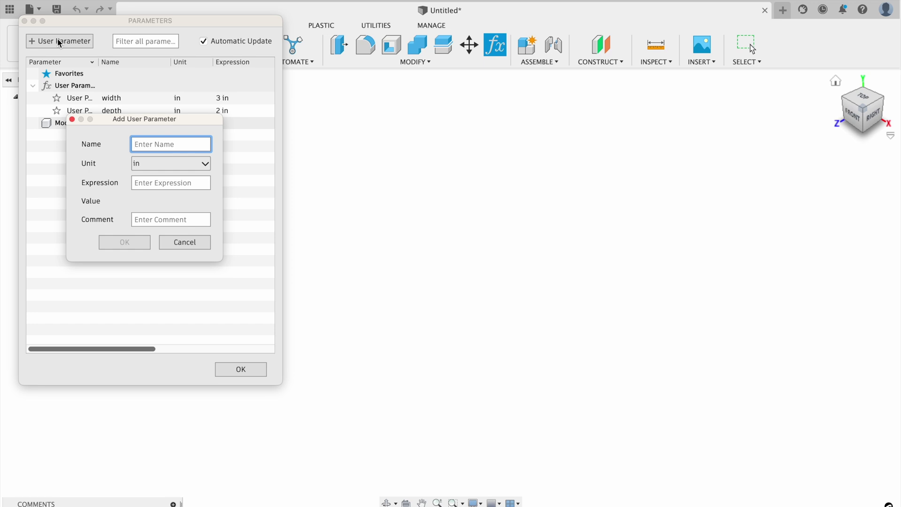
type("height")
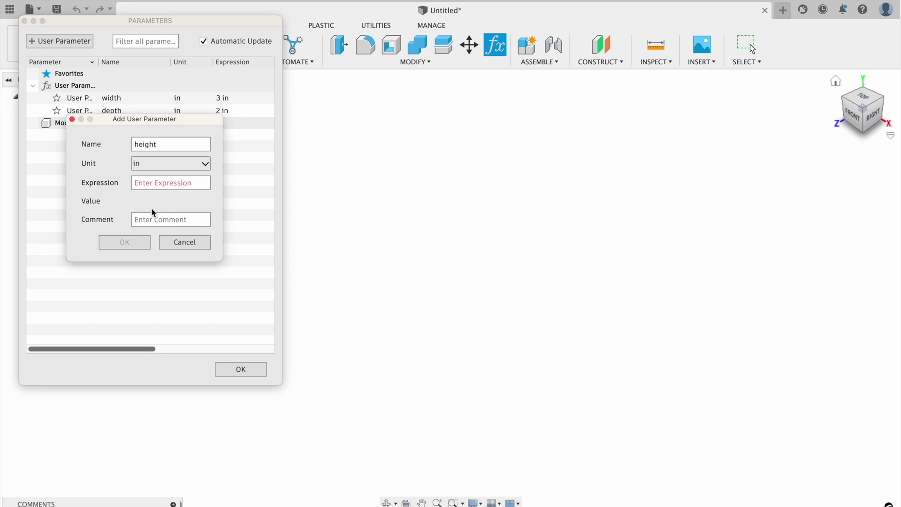
left_click(157, 183)
type("1")
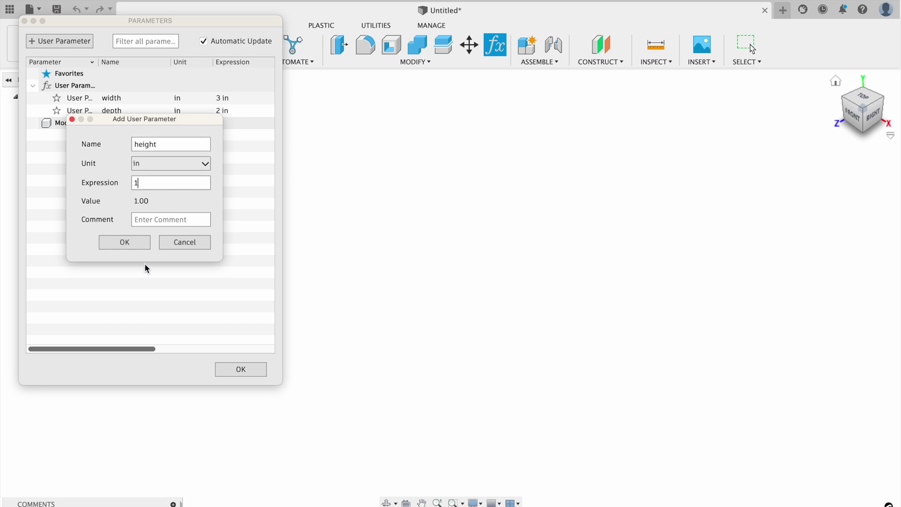
left_click(133, 245)
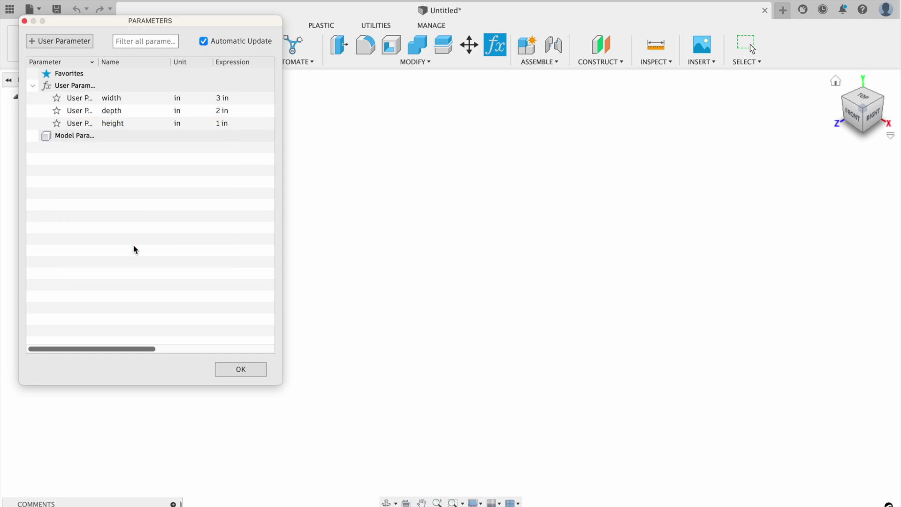
left_click(252, 374)
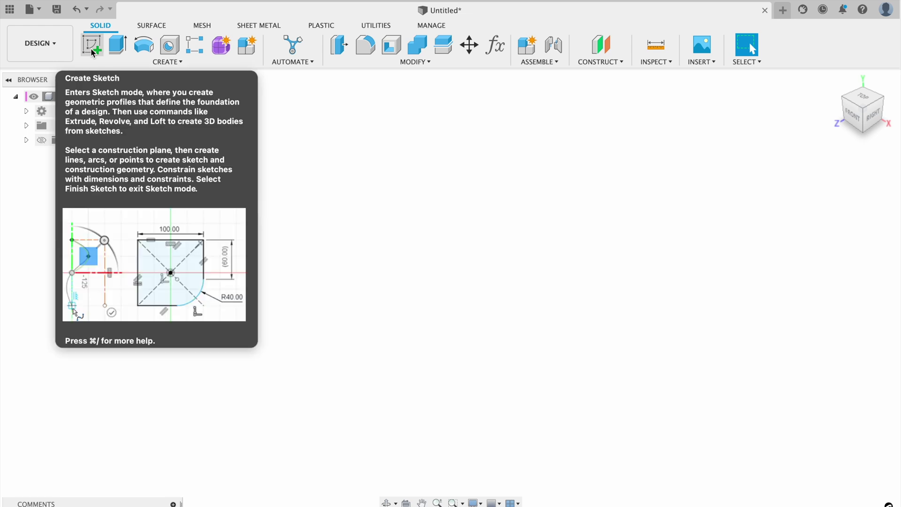
On the ground plane, sketch an origin-centred rectangle sized by the depth and width parameters.
left_click(92, 49)
left_click(454, 326)
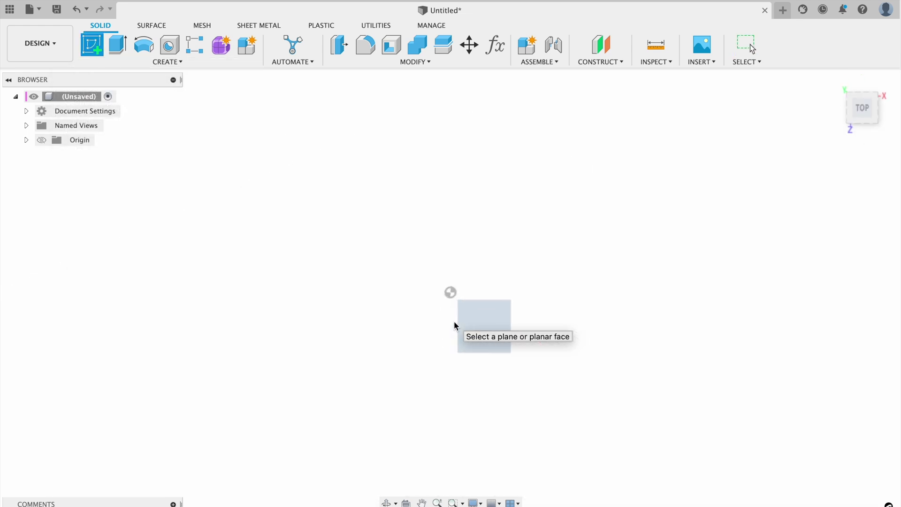
left_click(221, 46)
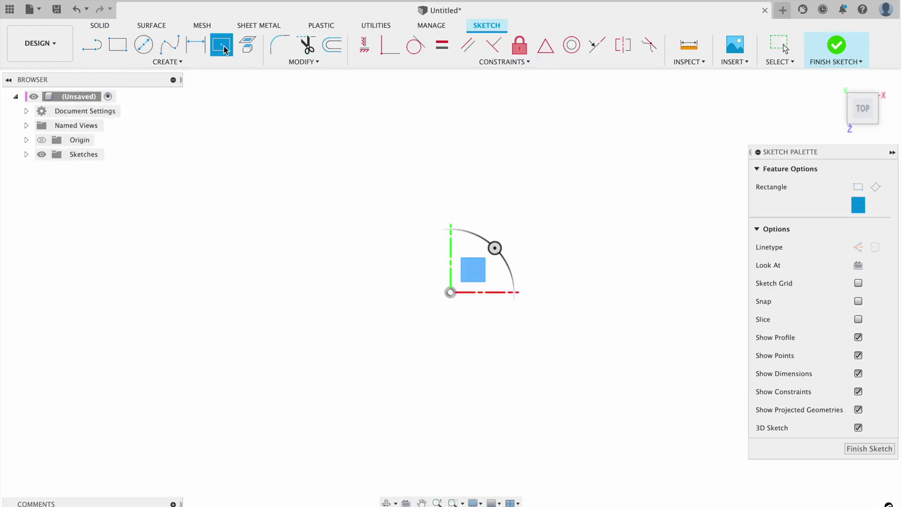
left_click(451, 292)
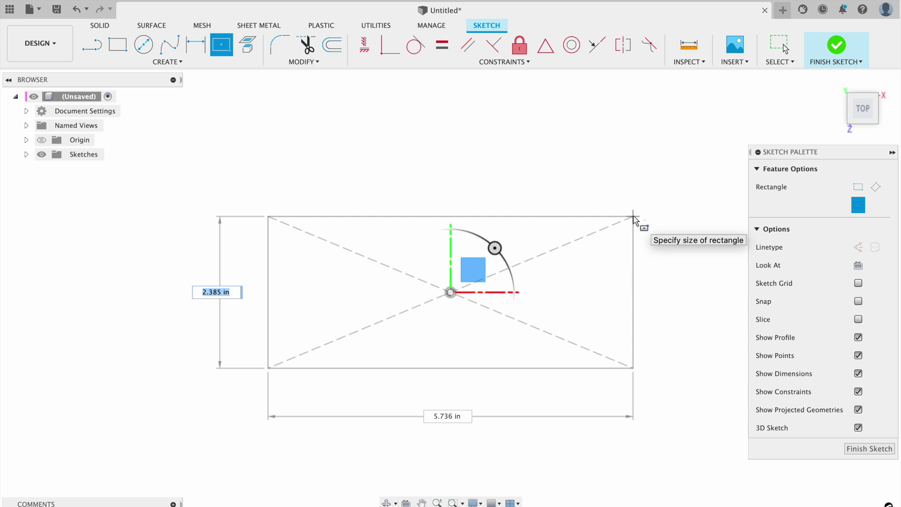
type("de")
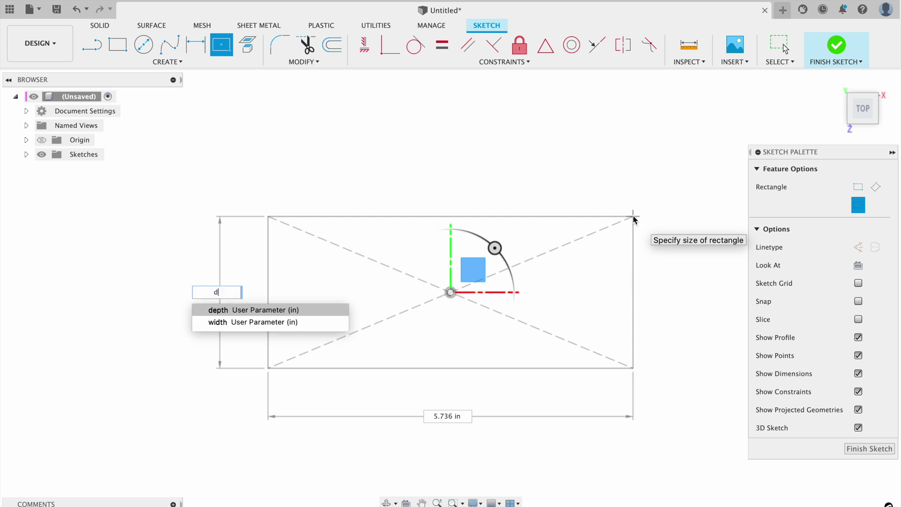
left_click(266, 310)
key("Tab")
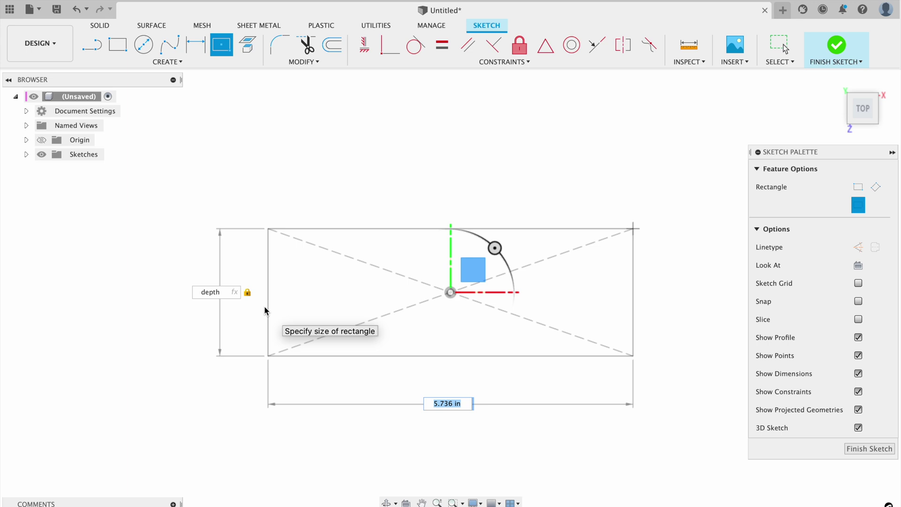
type("wid")
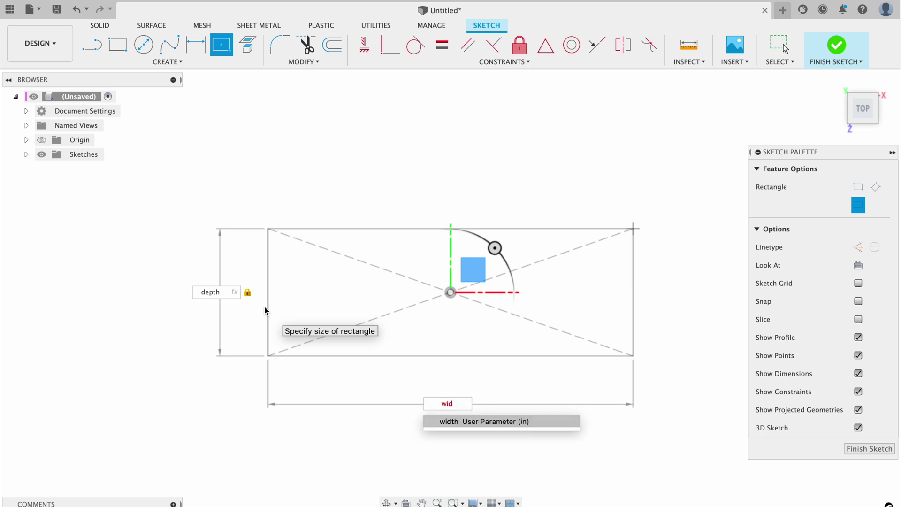
key("Return")
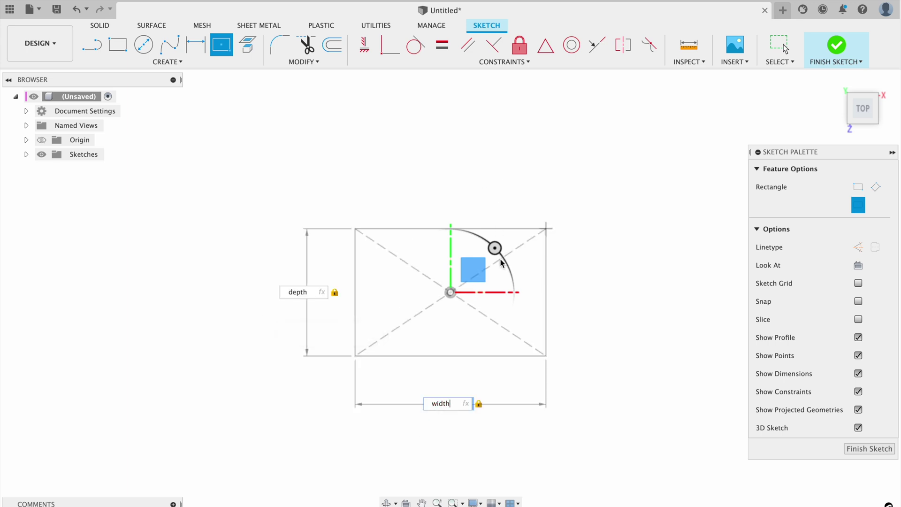
key("Return")
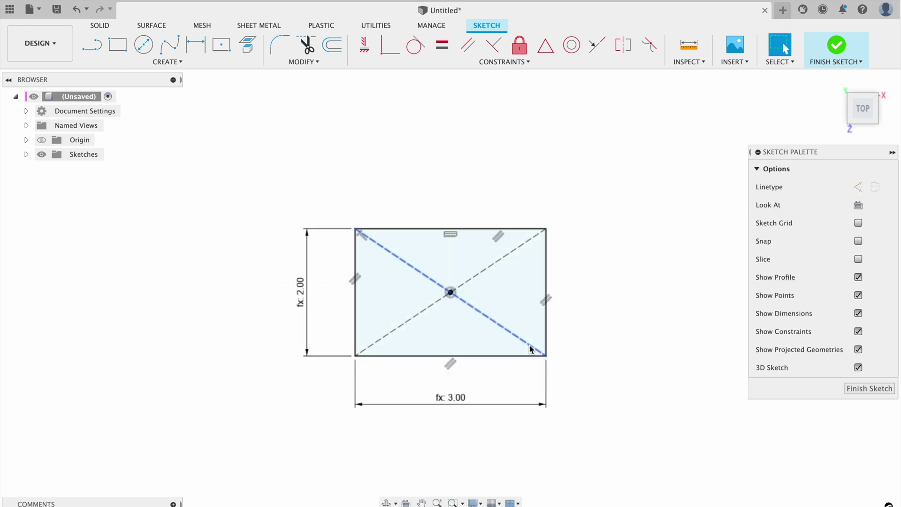
left_click(452, 324)
Extrude the rectangle profile upward by the height parameter into a solid box.
key("e")
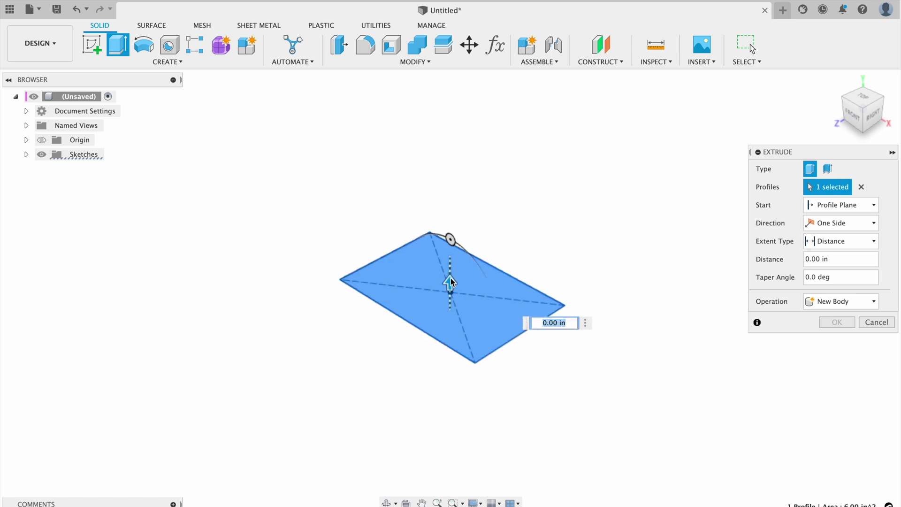
left_click_drag(450, 280, 452, 168)
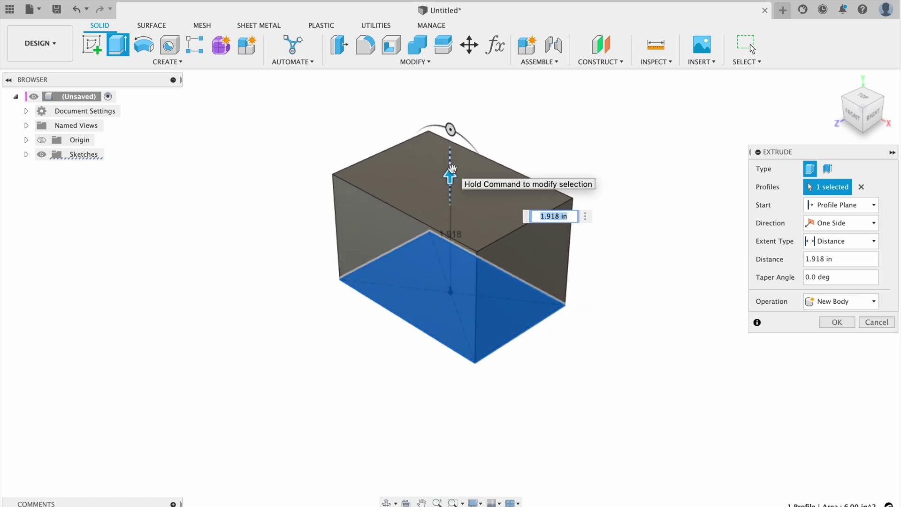
type("he")
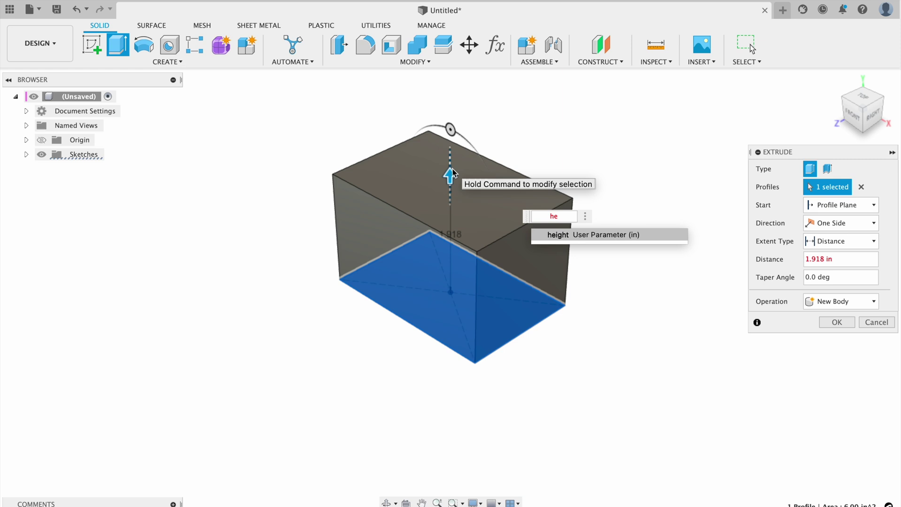
key("Return")
key("Return")
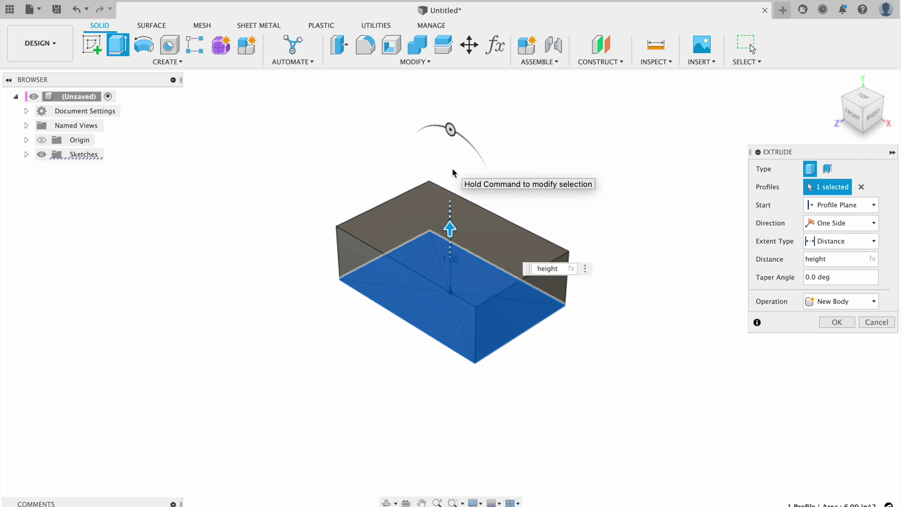
key("Return")
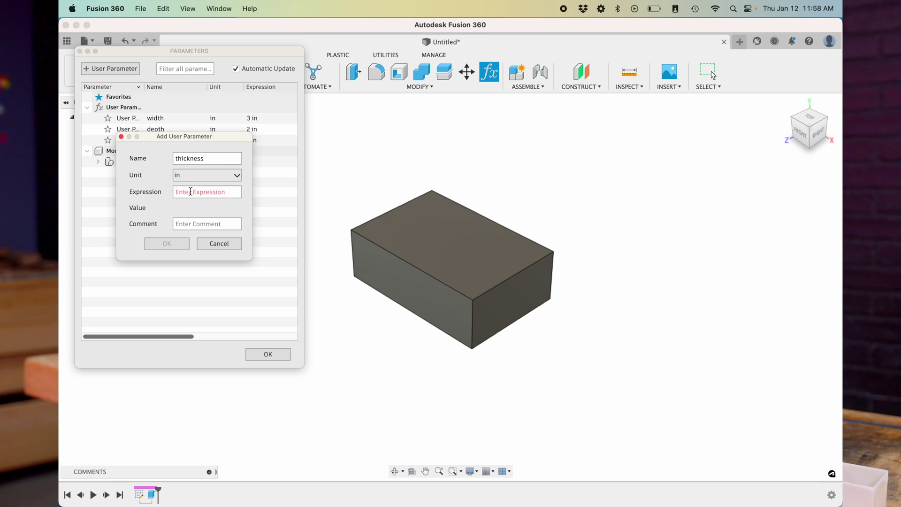
Set the new thickness parameter's expression to 1/16 in and close the parameters list.
left_click(191, 191)
type("1/16")
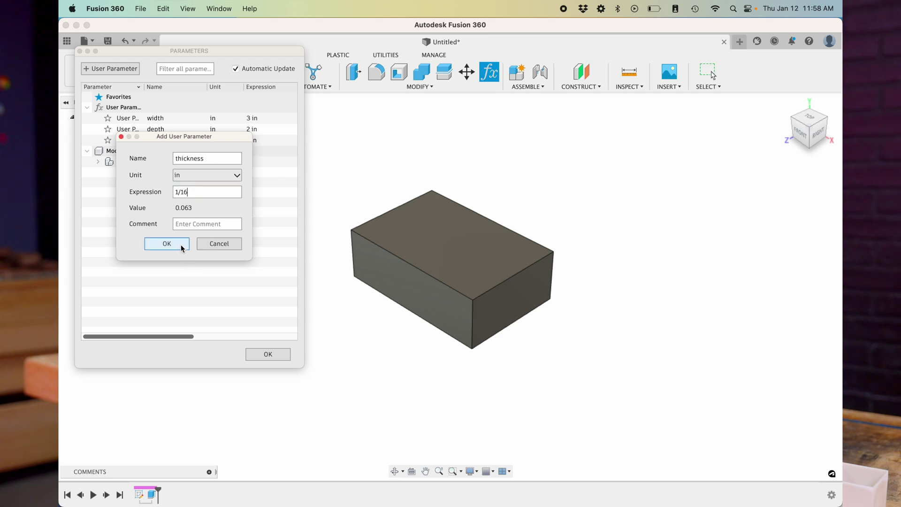
left_click(168, 244)
left_click(275, 358)
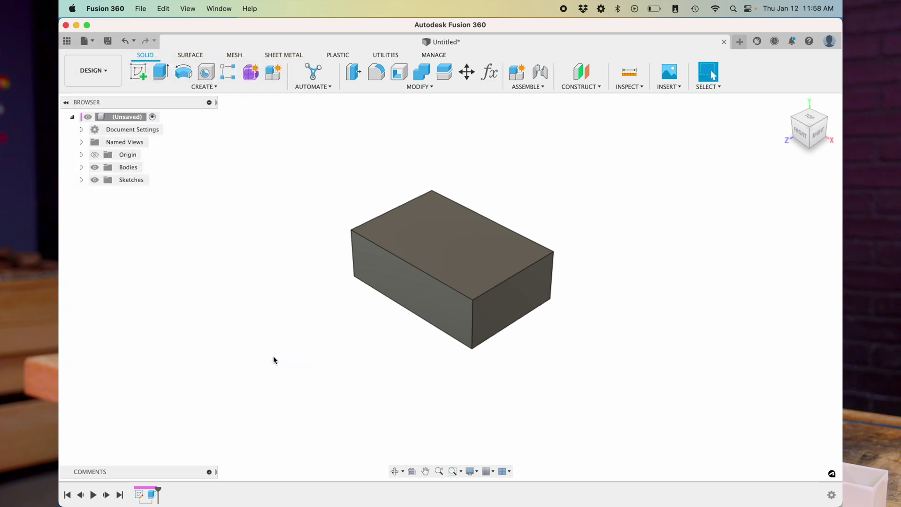
left_click(449, 250)
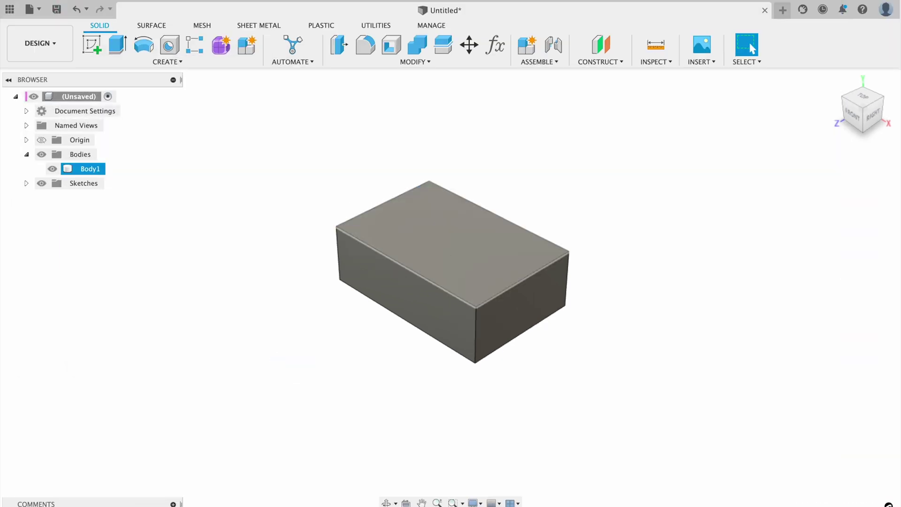
Shell the box open through its top face with inside thickness set to the thickness parameter.
left_click(447, 246)
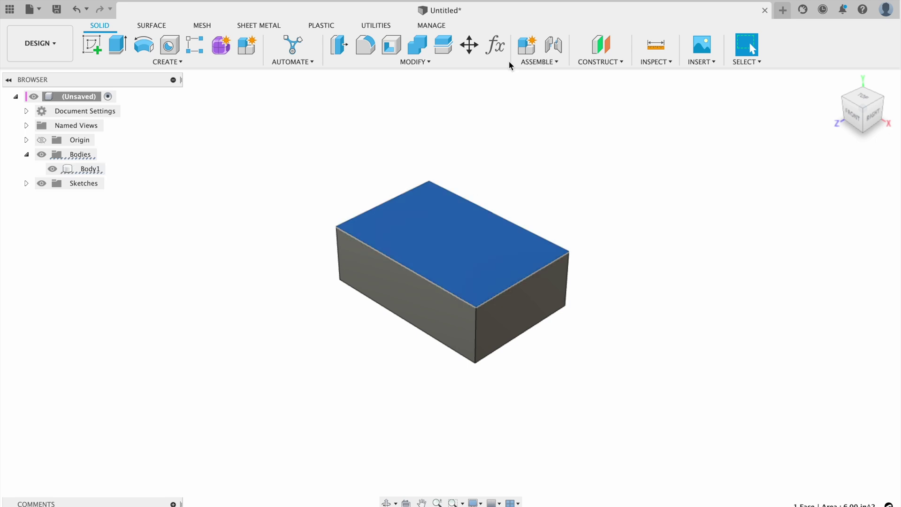
left_click(416, 62)
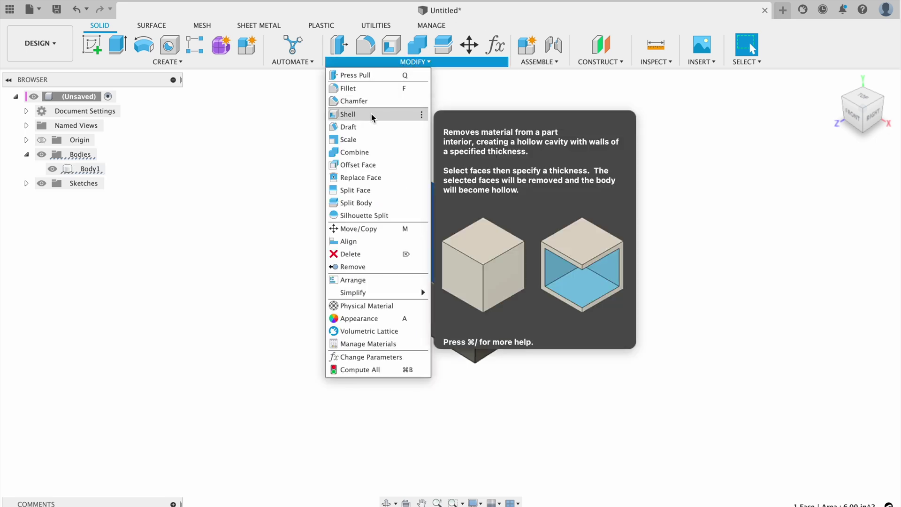
left_click(371, 113)
left_click_drag(550, 257, 516, 255)
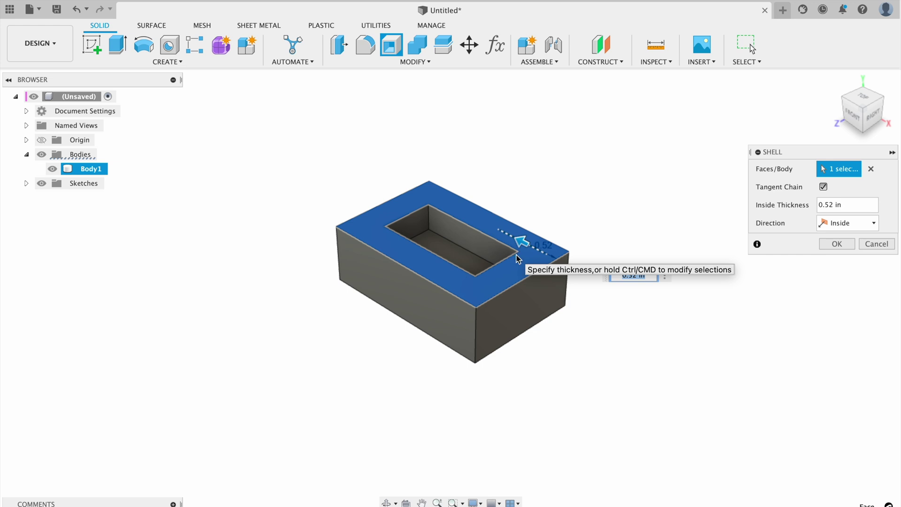
type("th")
left_click(691, 294)
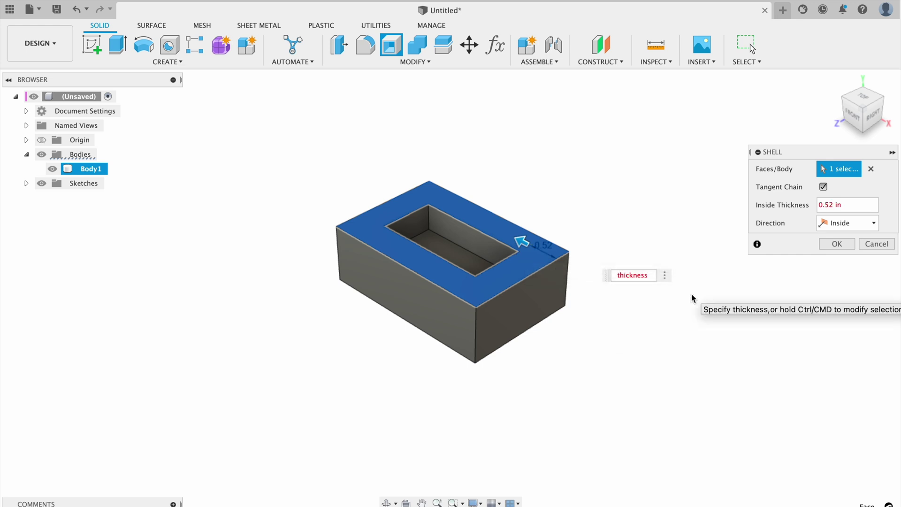
key("Return")
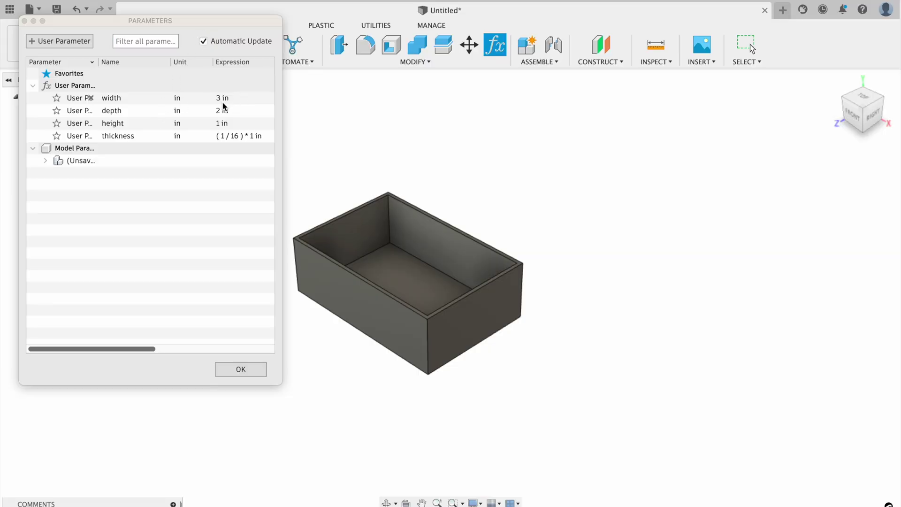
Change width to 4 in and depth to 1 in, keep height 1 in, and set thickness to 0.25 in.
left_click(222, 99)
type("4")
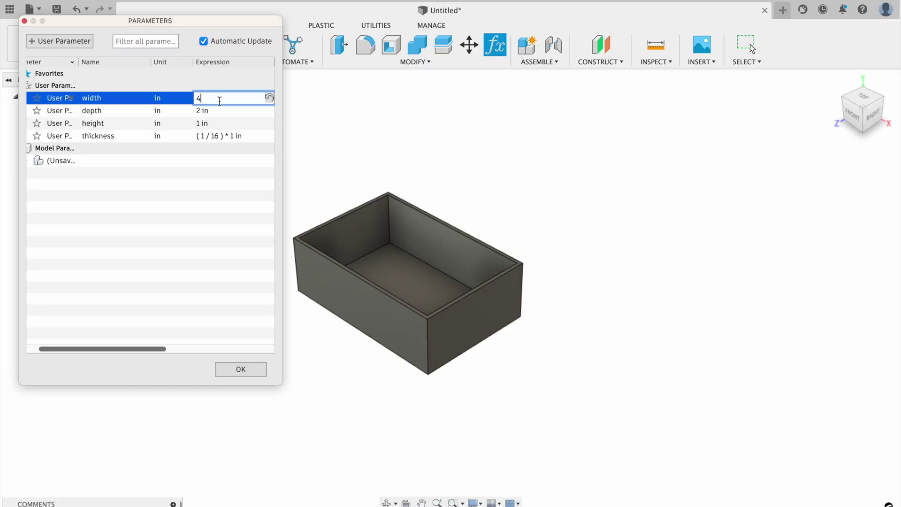
key("Return")
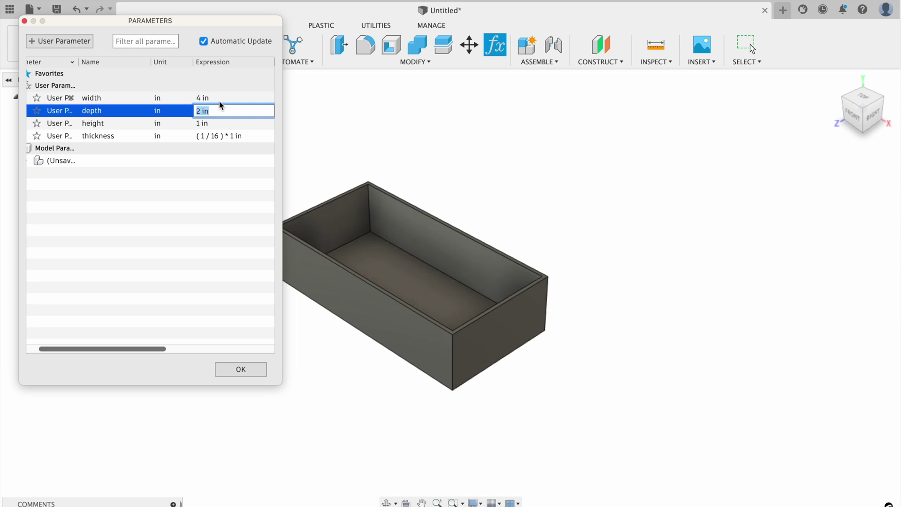
type("1")
key("Return")
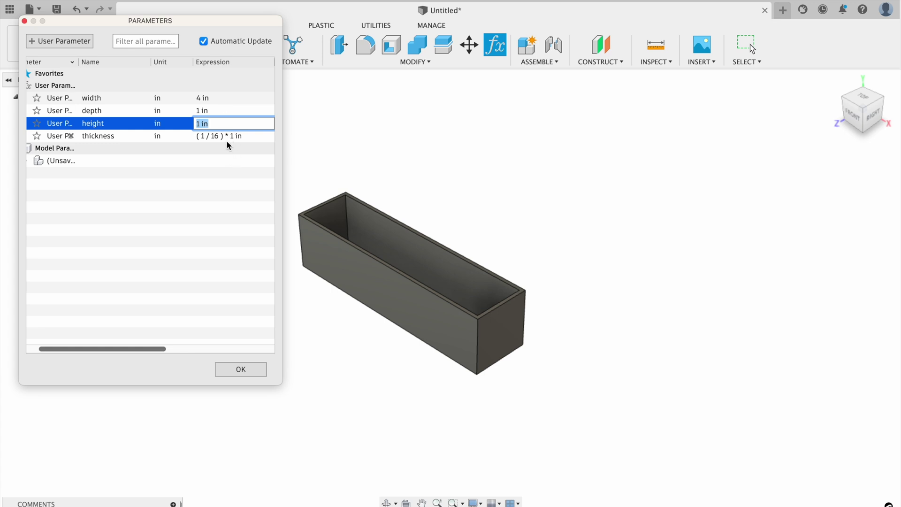
key("Return")
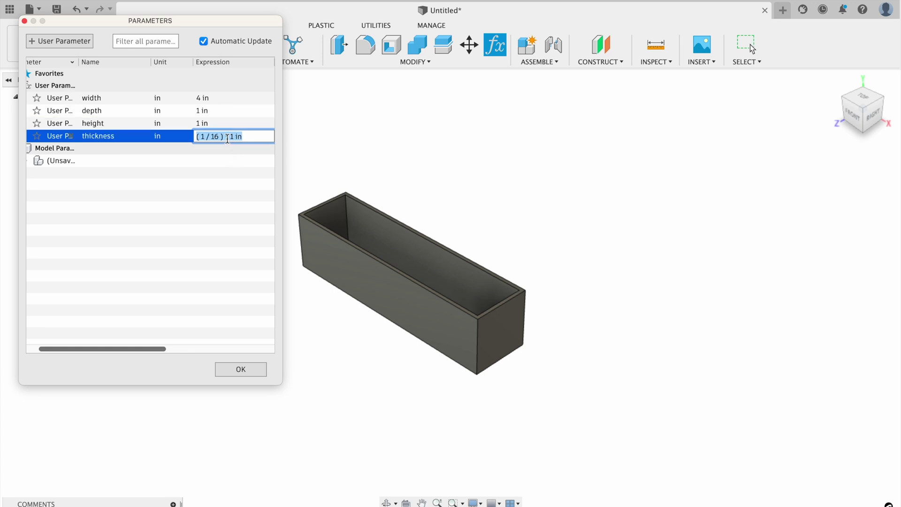
type(".25")
key("Return")
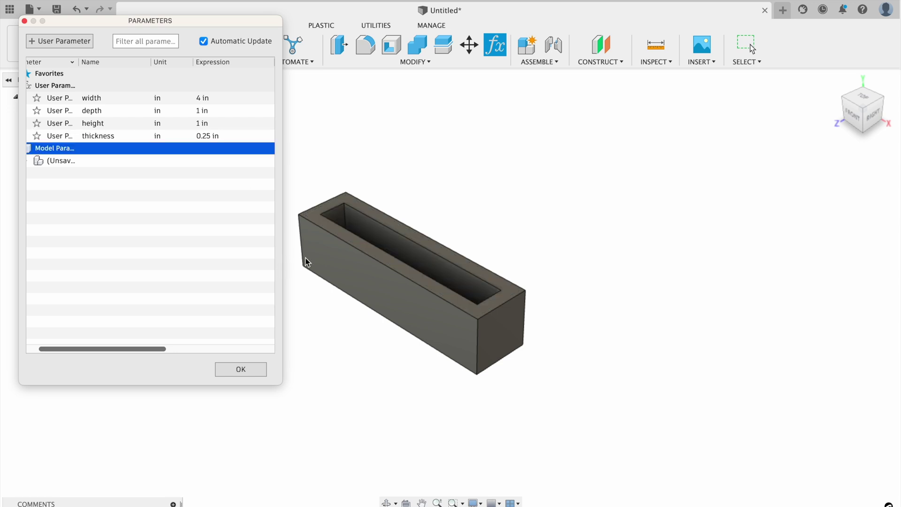
left_click(504, 317)
scroll(504, 318, "left", 5)
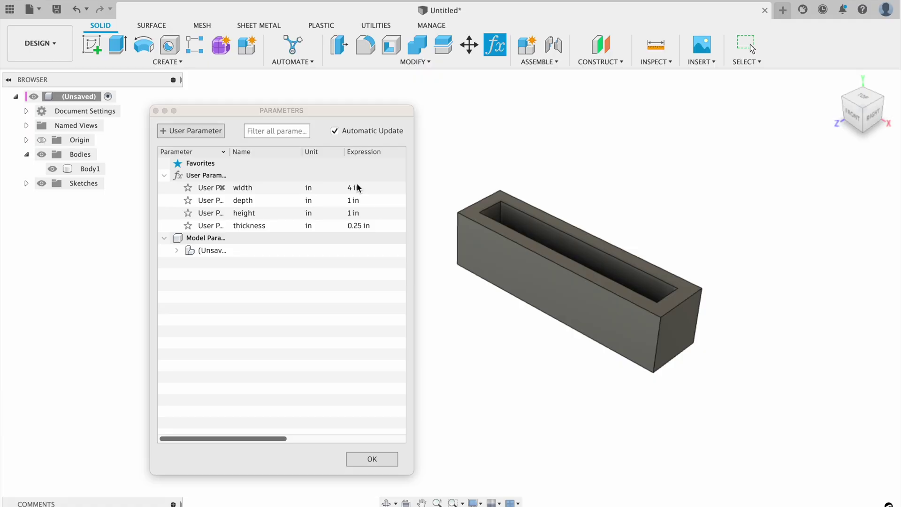
Enter width 2.25, depth 3.438, height 1.9 and thickness 0.065 in, then apply them.
left_click(357, 187)
type("2.25")
key("Tab")
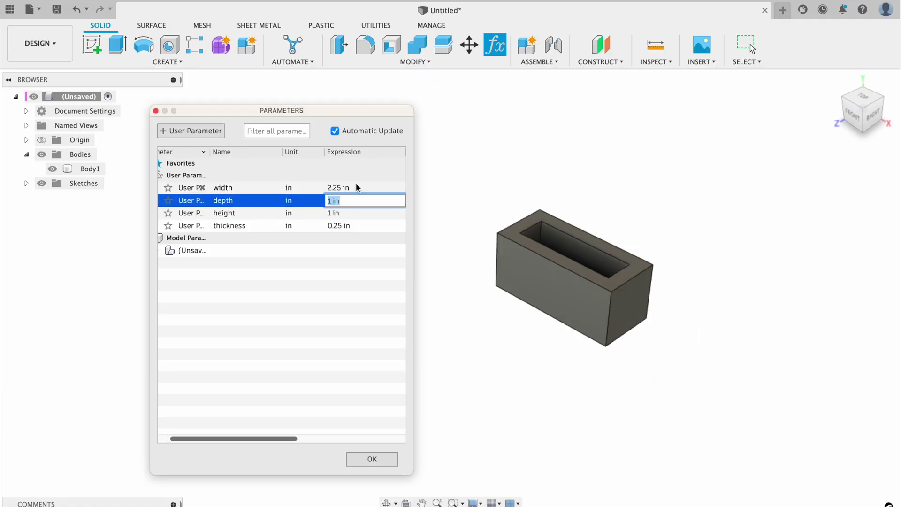
type("3.438")
key("Tab")
type("1")
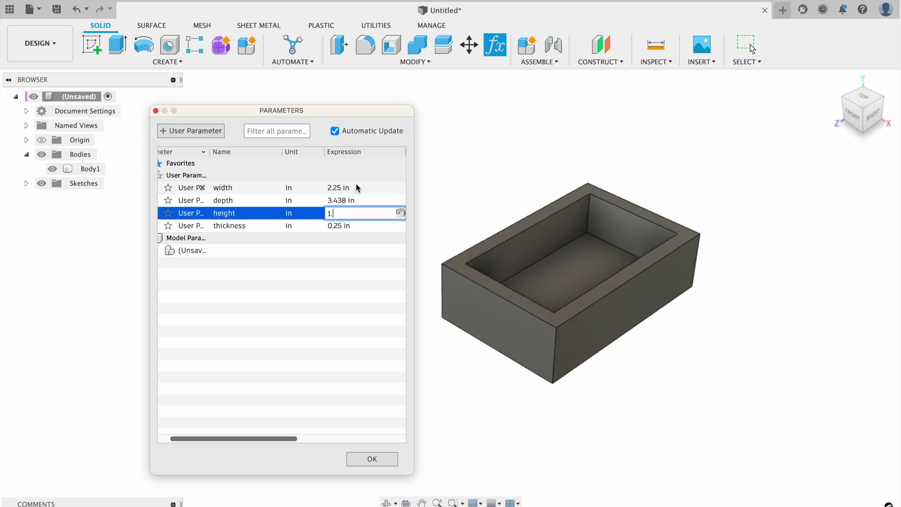
type(".9")
key("Tab")
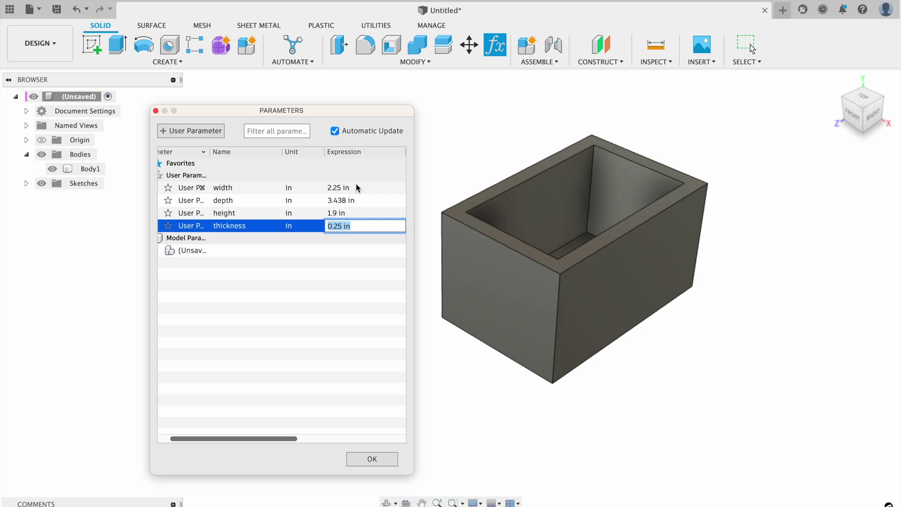
type("0.065")
left_click(372, 459)
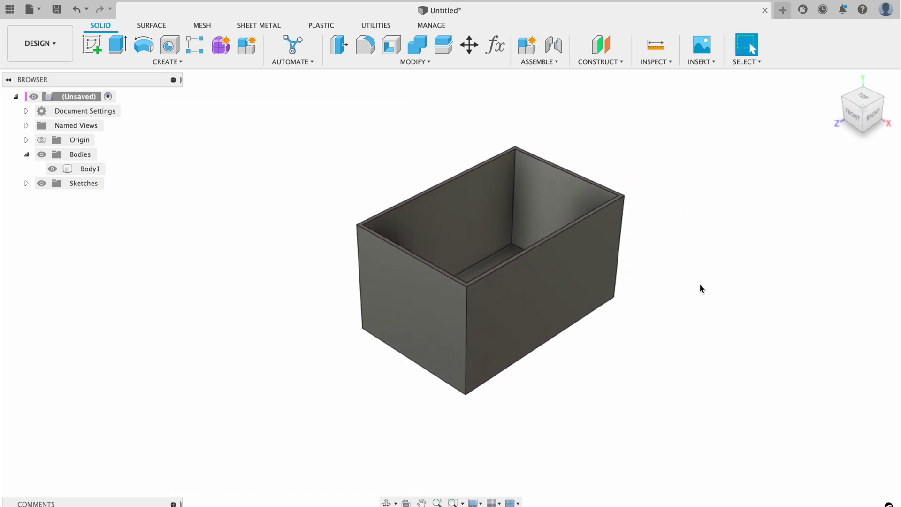
Export Body1 via 3D Print as a binary millimetre STL straight into PrusaSlicer.
left_click(564, 263)
left_click(378, 25)
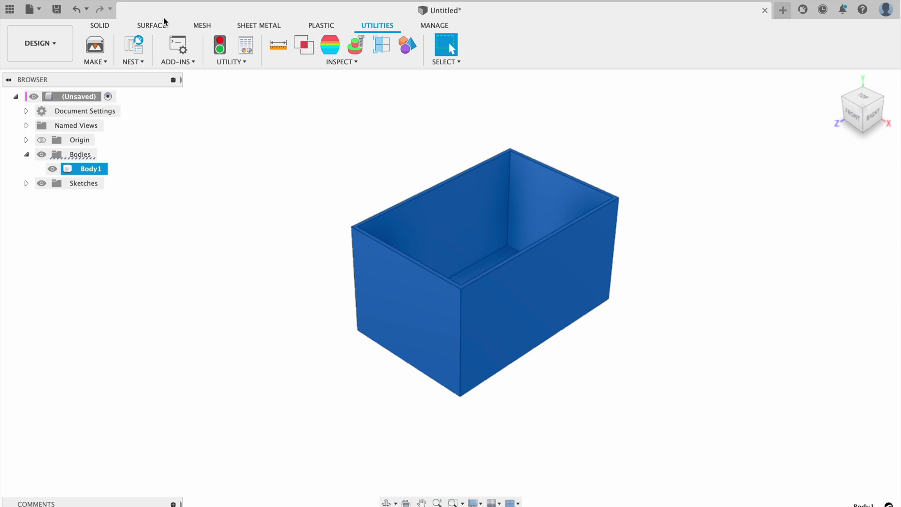
left_click(100, 26)
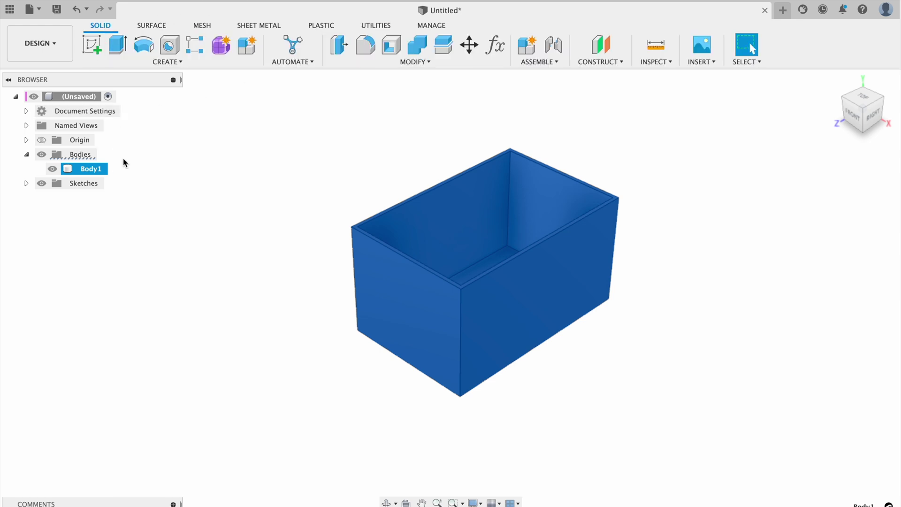
left_click(380, 27)
left_click(92, 47)
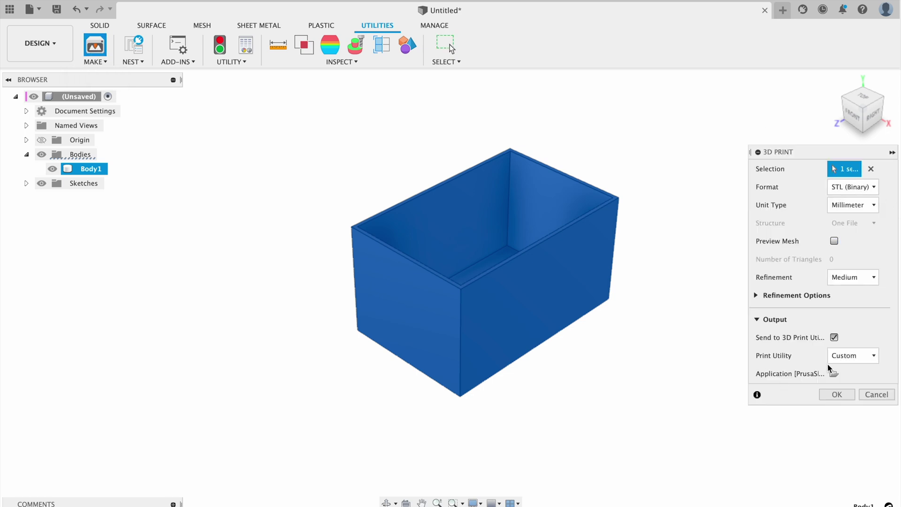
left_click(843, 398)
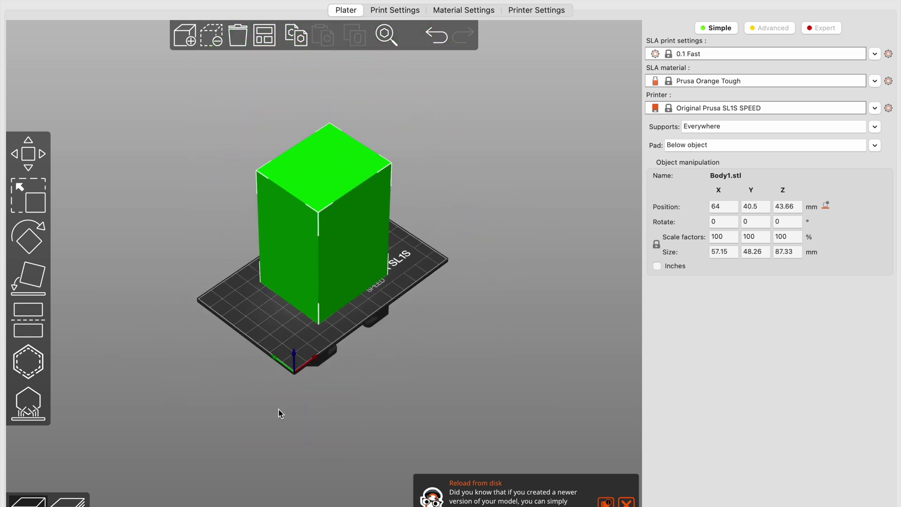
Rotate Body1 90° about X and 270° about Z so it sits open-side up, 48.26 mm tall.
left_click_drag(281, 414, 301, 400)
left_click(28, 241)
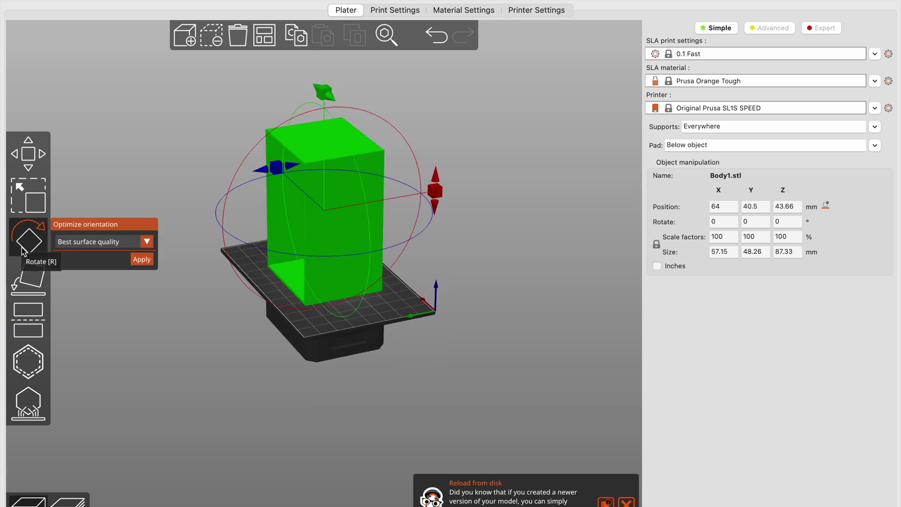
key("6")
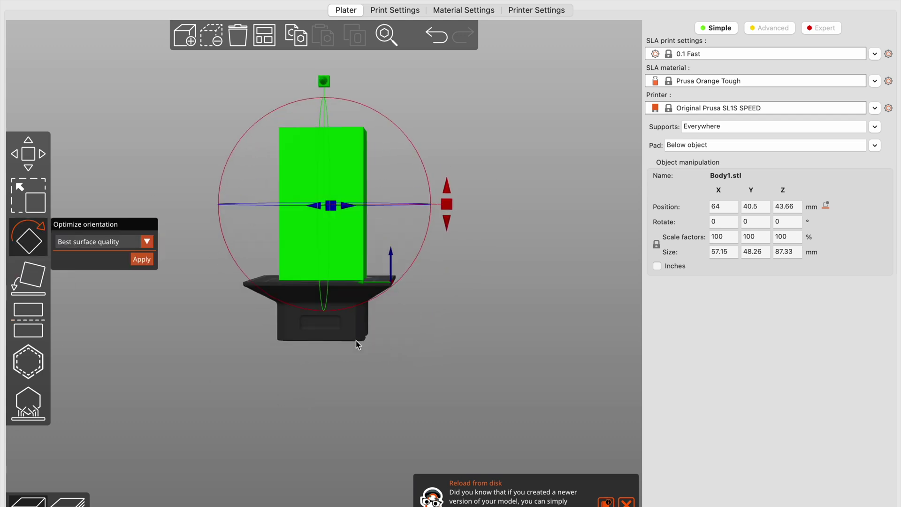
left_click_drag(324, 83, 325, 88)
left_click_drag(447, 203, 325, 260)
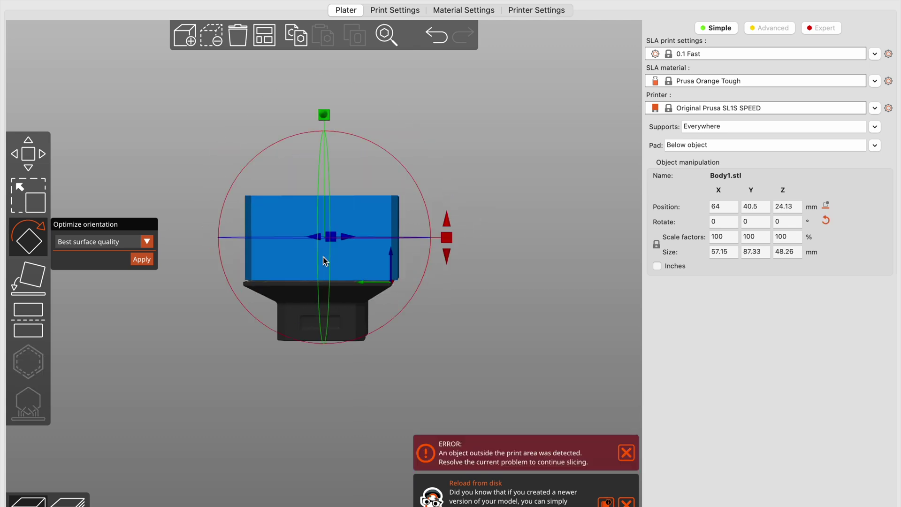
scroll(415, 312, "up", 2)
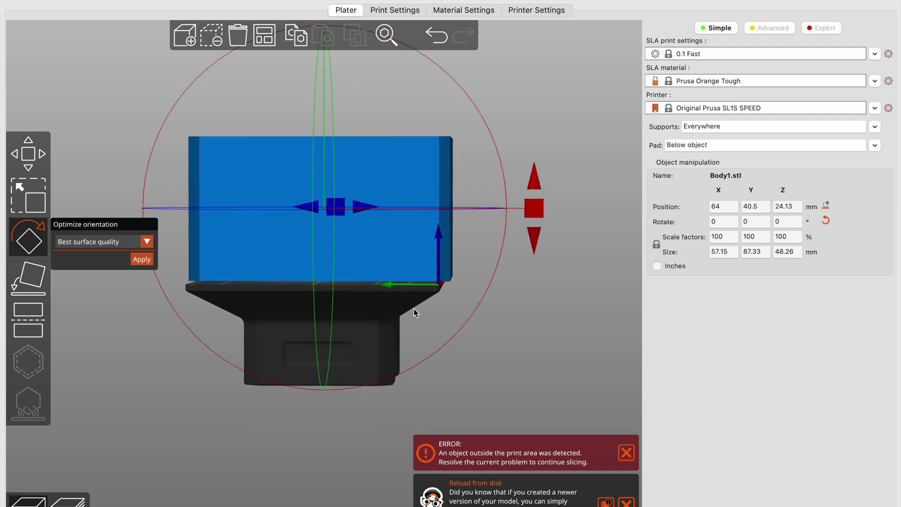
left_click_drag(392, 345, 359, 361)
left_click_drag(482, 237, 326, 298)
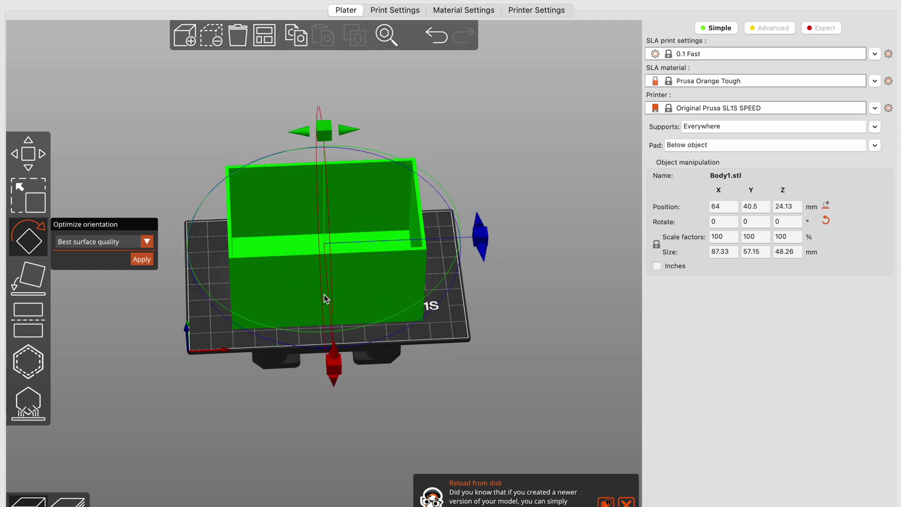
left_click(559, 375)
Keep the 0.1 Fast profile, set Supports and Pad to None, and preview the 482-layer slice.
left_click(874, 55)
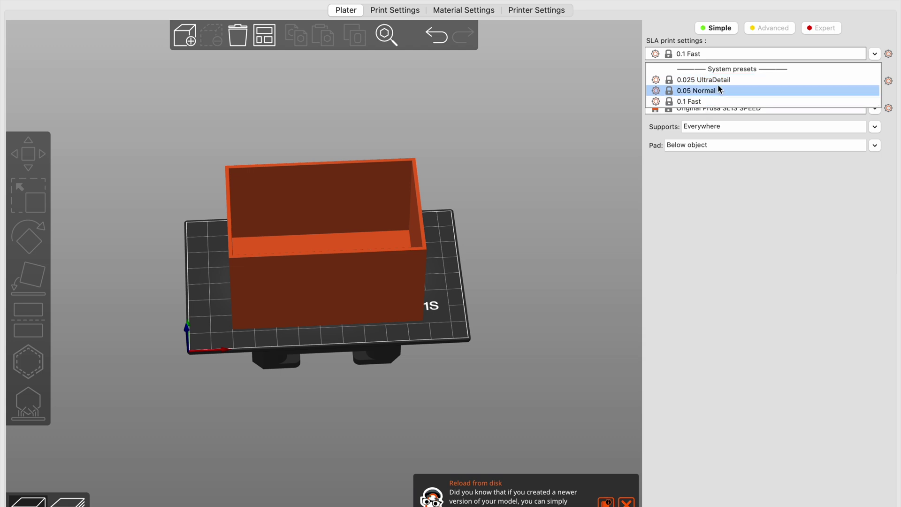
left_click(698, 102)
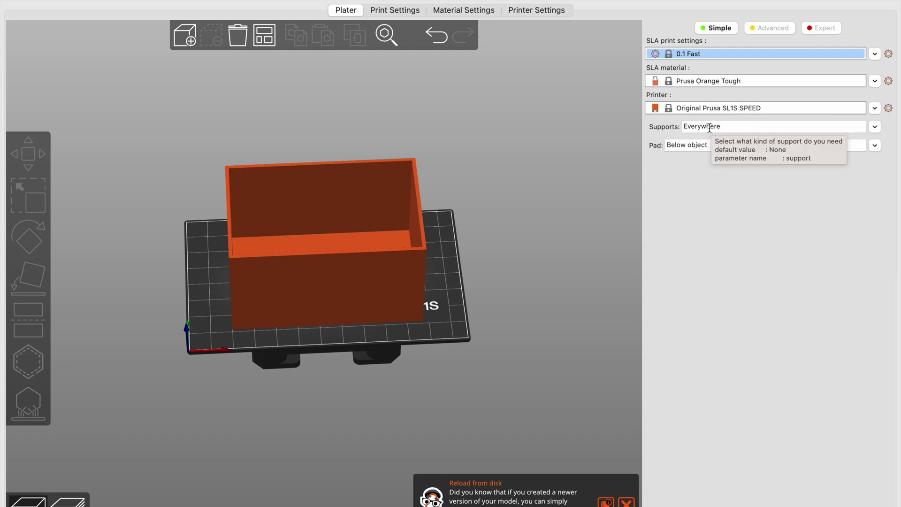
left_click(758, 126)
left_click(875, 126)
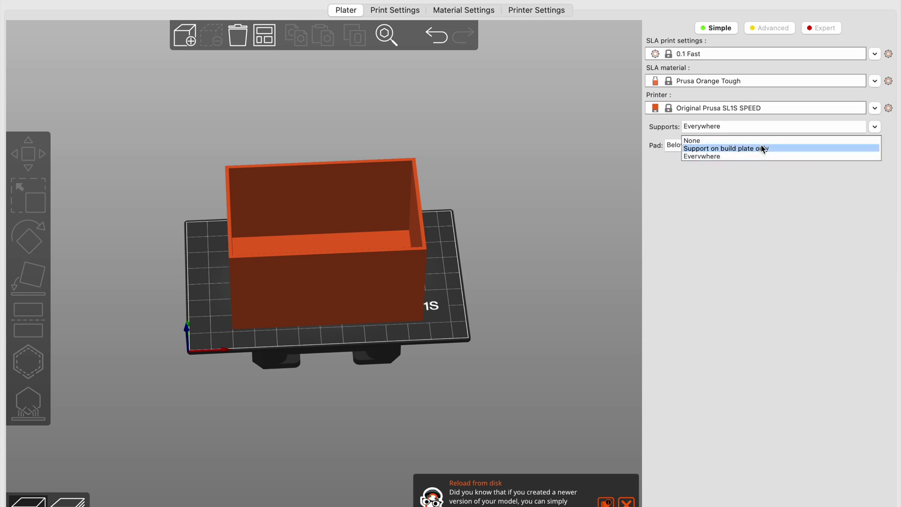
left_click(762, 140)
left_click(876, 149)
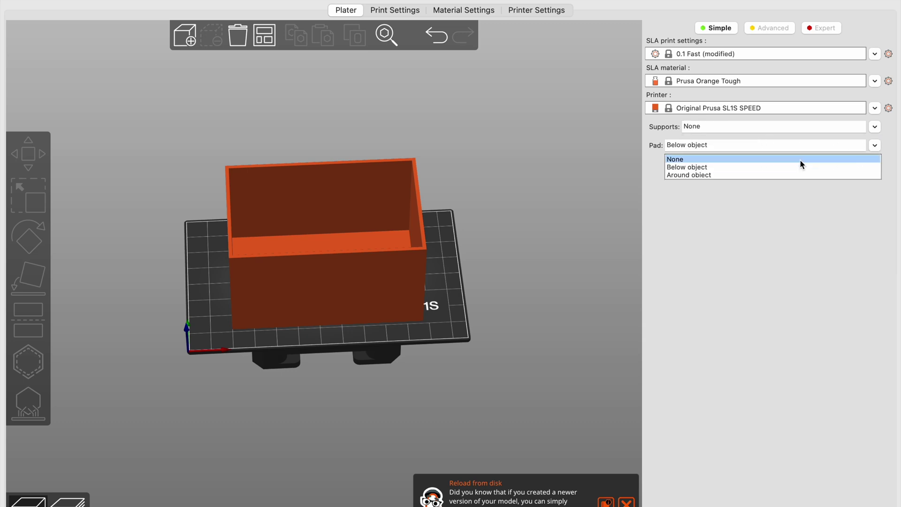
left_click(800, 161)
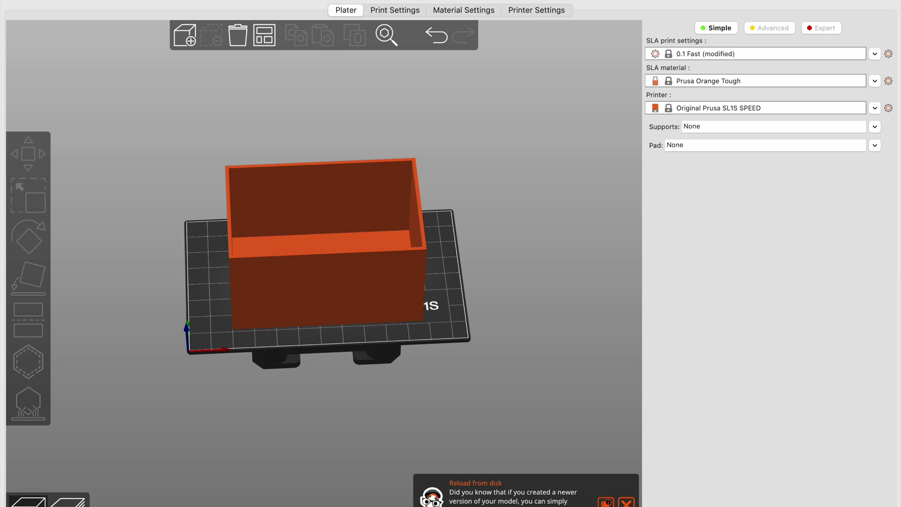
key("Tab")
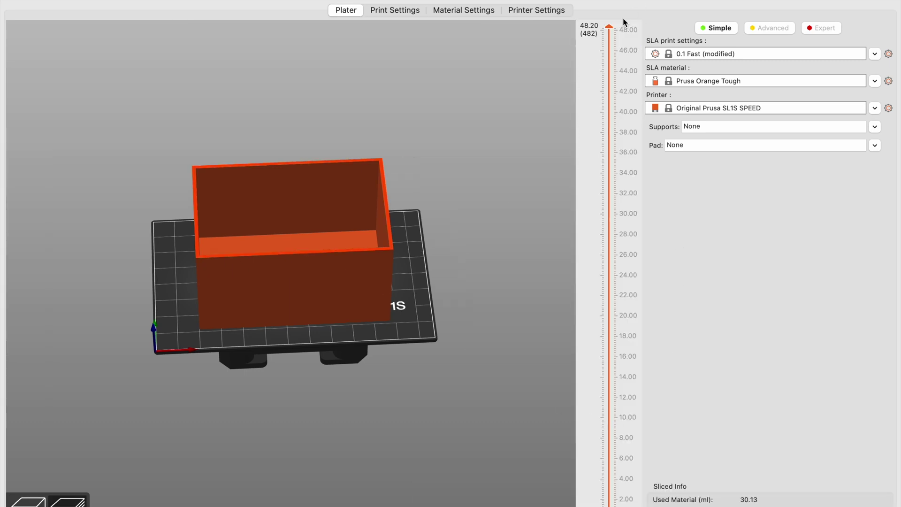
Check the sliced layers on the slider and start exporting Body1.sl1s to the Desktop.
mouse_move(607, 32)
left_mouse_down()
mouse_move(610, 291)
mouse_move(646, 362)
mouse_move(609, 28)
mouse_move(629, 355)
mouse_move(646, 389)
mouse_move(612, 394)
mouse_move(610, 505)
mouse_move(588, 467)
mouse_move(586, 71)
mouse_move(609, 27)
left_mouse_up()
key("super+g")
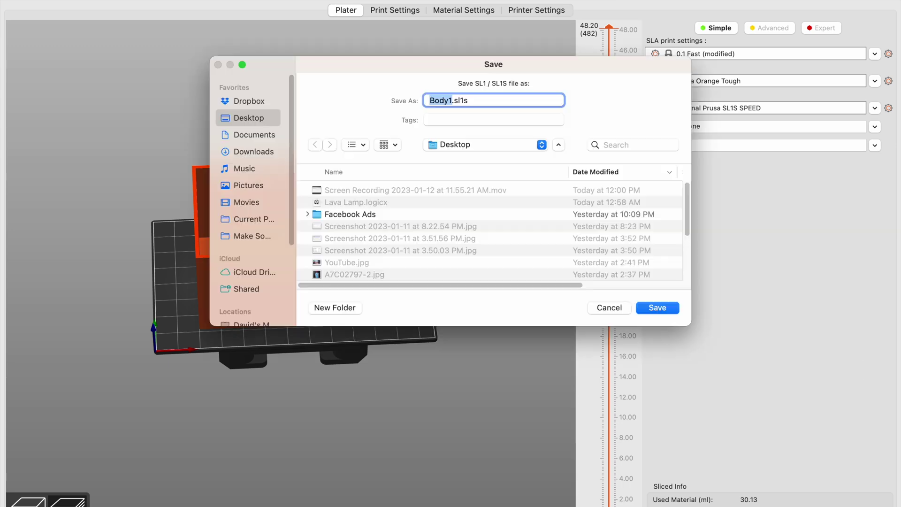